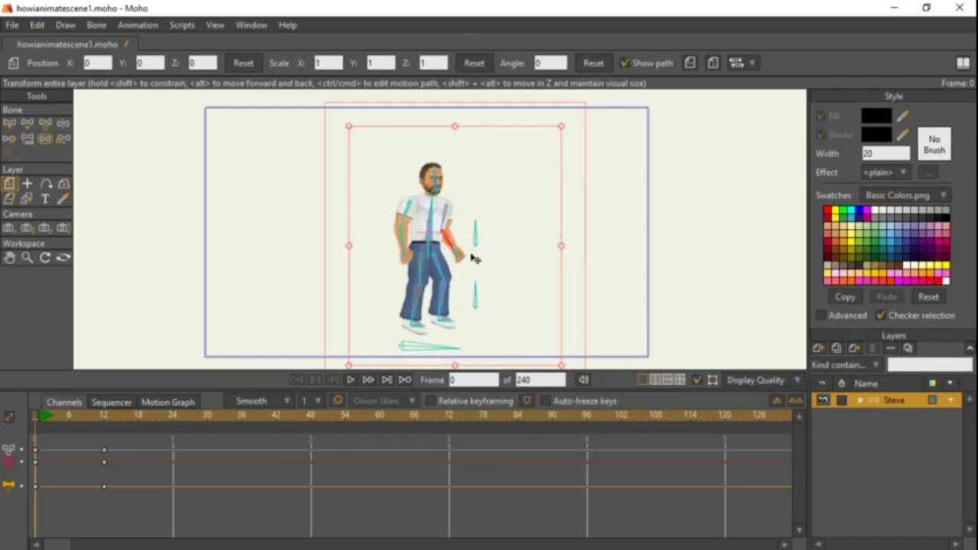
- Drag 220.png from File Explorer's Super City images folder into the Moho scene
scroll(475, 260, "up", 3)
scroll(515, 256, "down", 1)
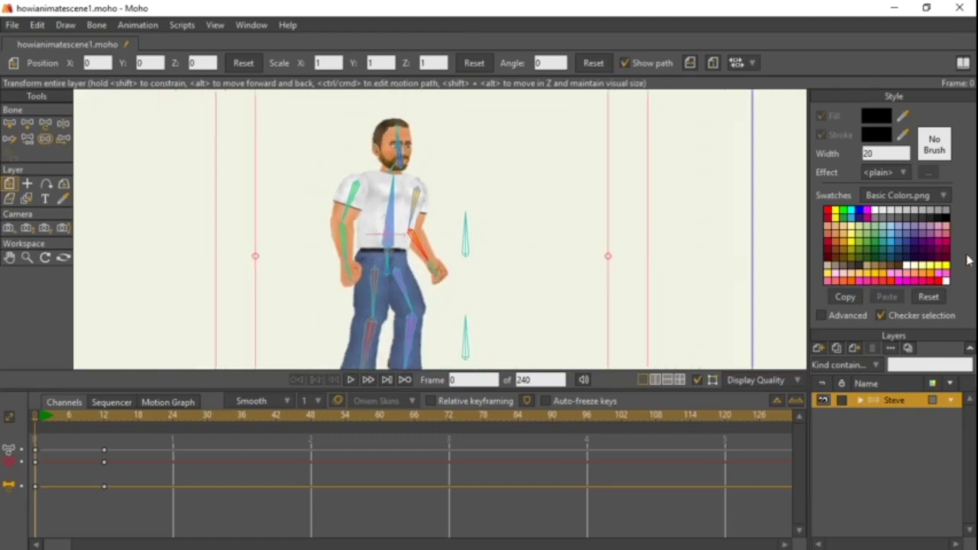
mouse_move(966, 168)
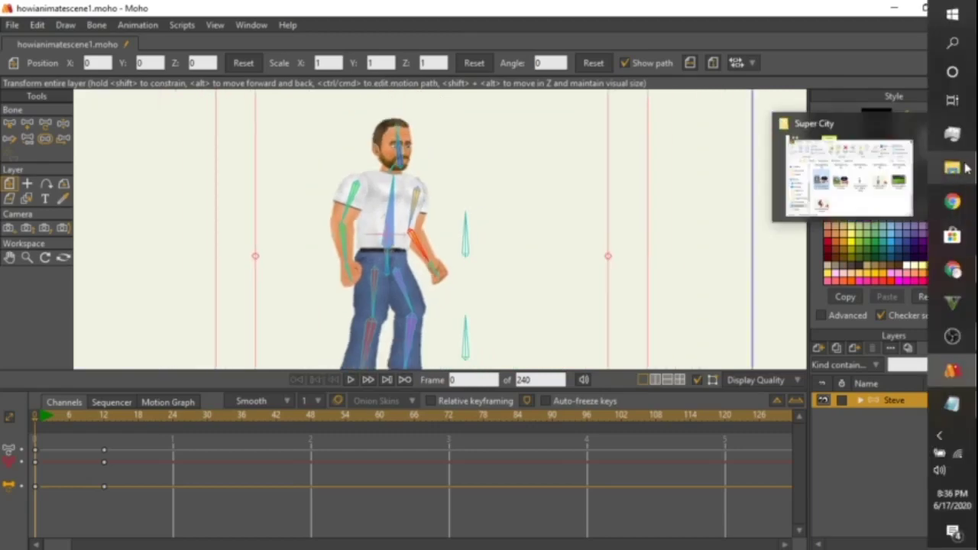
mouse_move(879, 170)
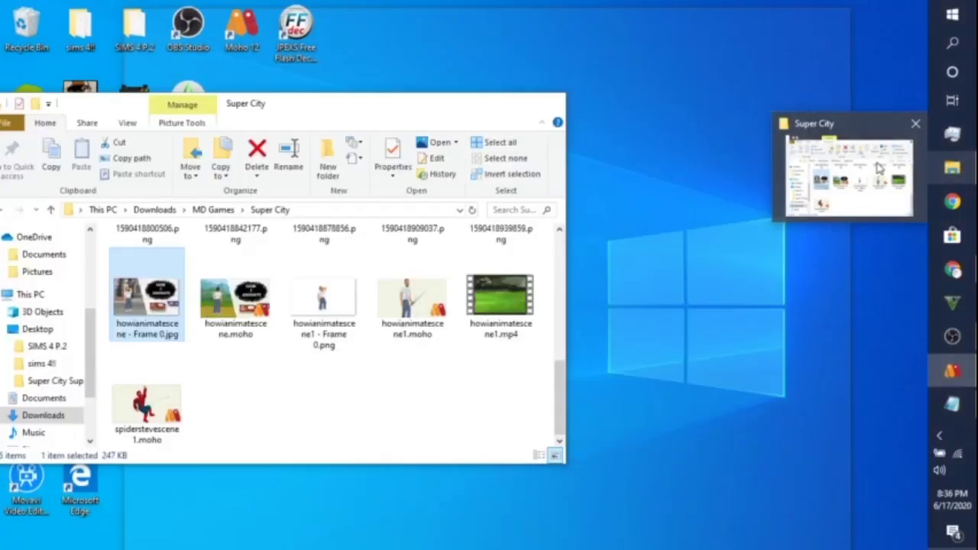
left_click(878, 170)
scroll(357, 278, "up", 2)
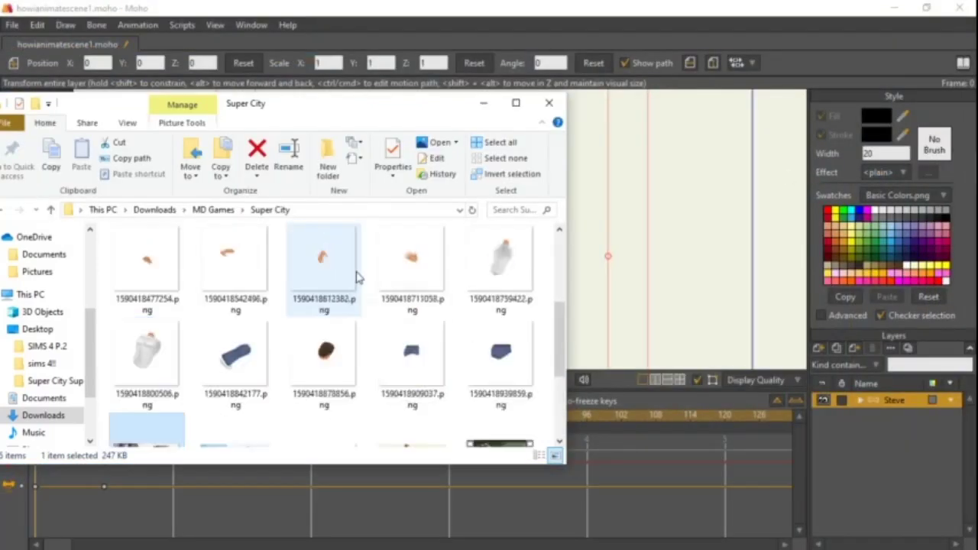
scroll(357, 277, "up", 3)
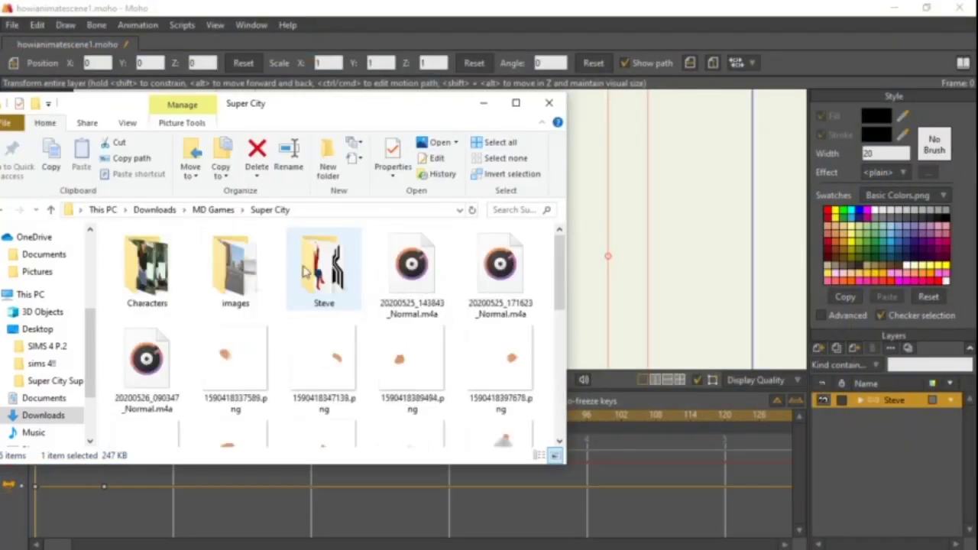
double_click(247, 267)
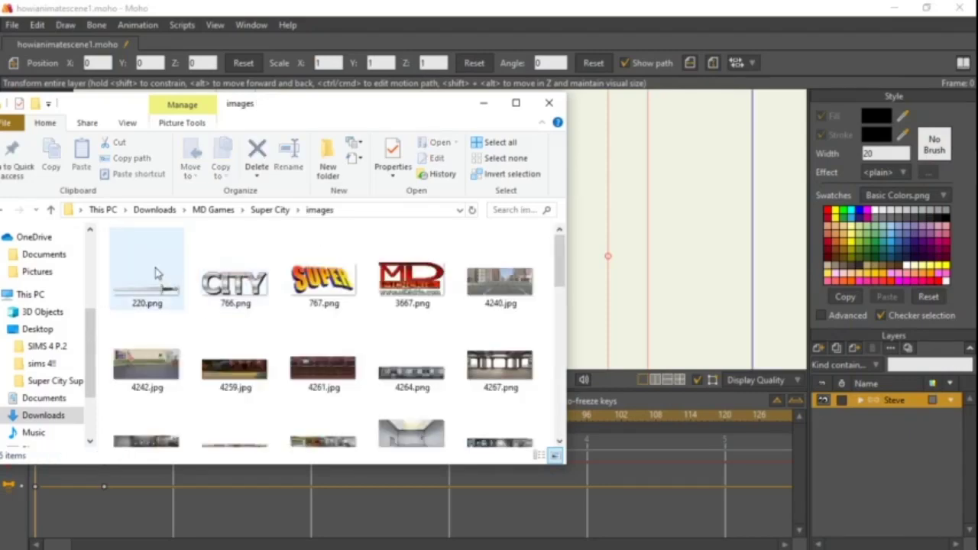
mouse_move(142, 291)
left_mouse_down()
mouse_move(263, 275)
mouse_move(648, 264)
mouse_move(481, 104)
left_mouse_up()
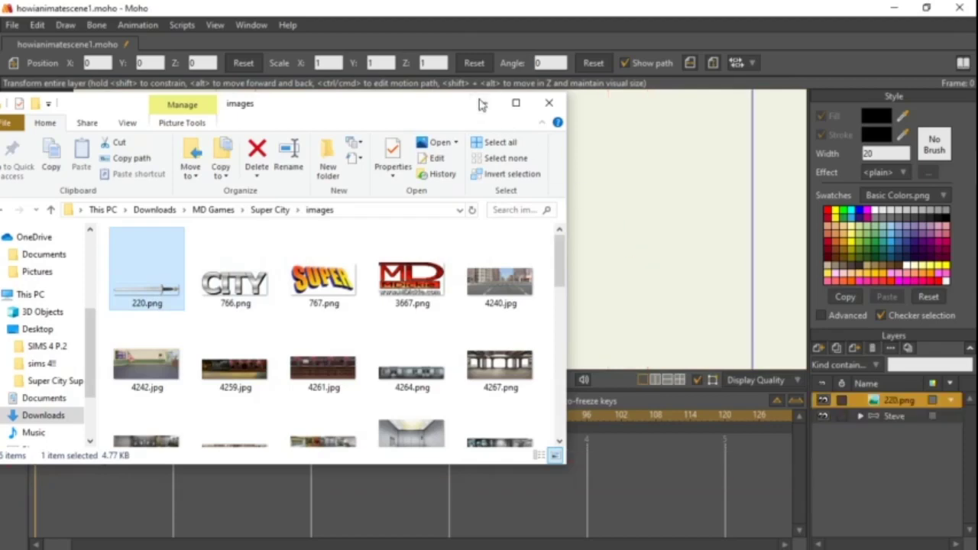
- Wrap the 220.png image layer in a new group layer renamed Sword
left_click(482, 104)
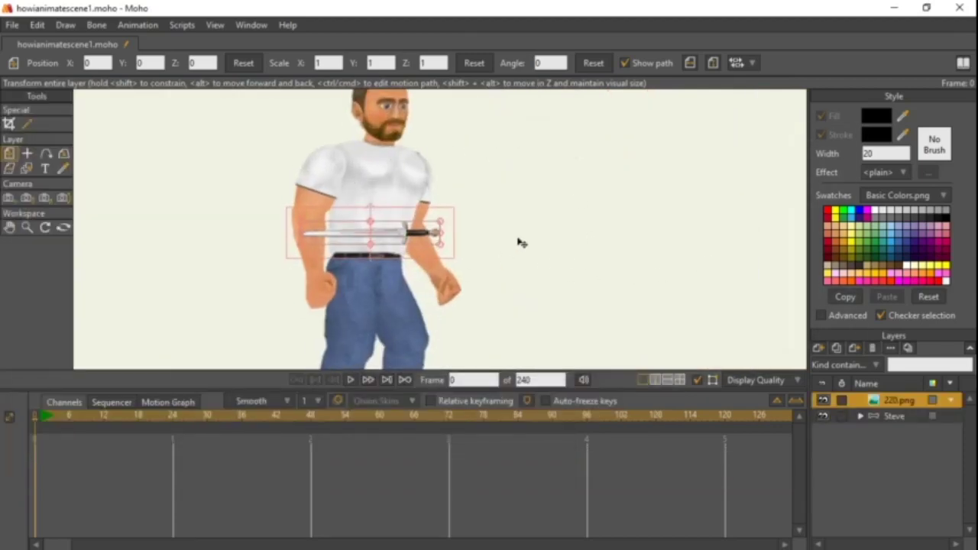
left_click(817, 348)
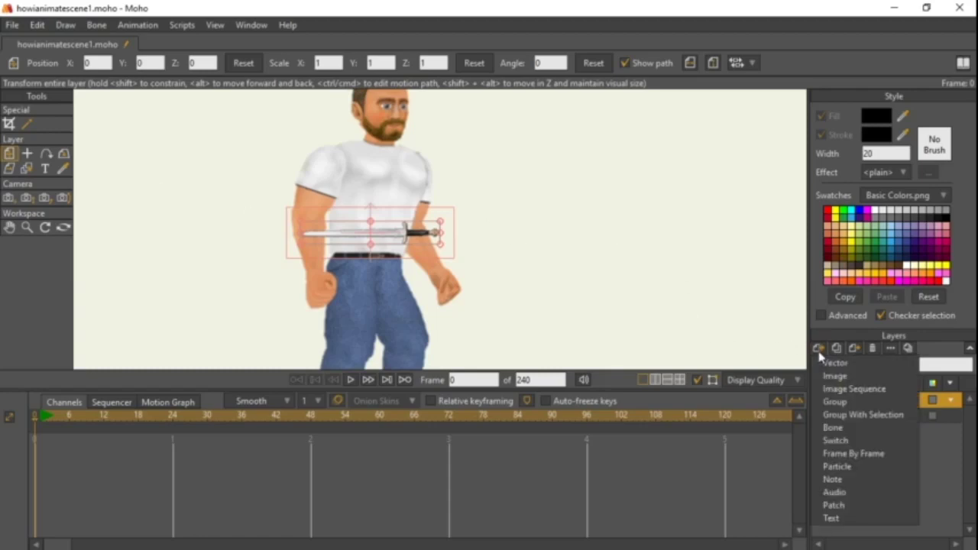
left_click(842, 418)
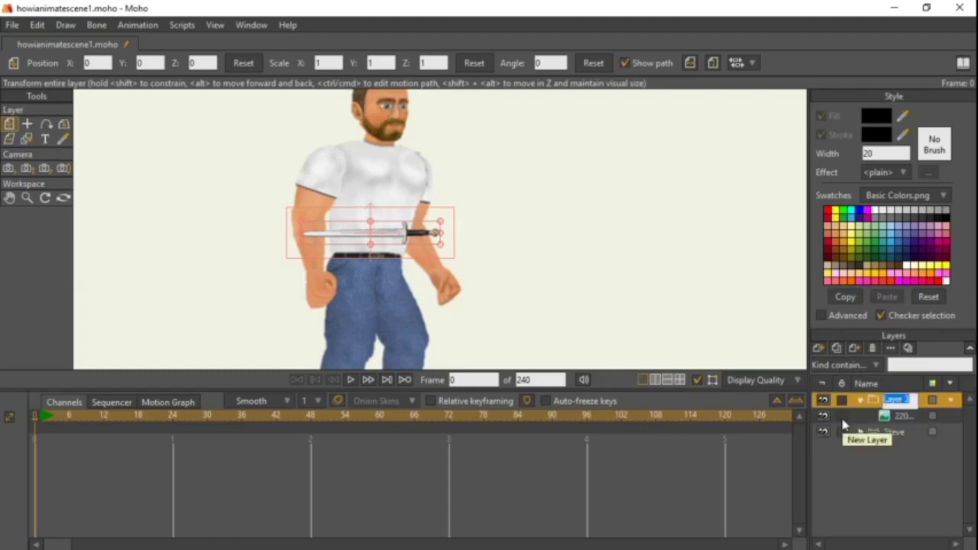
left_click(876, 403)
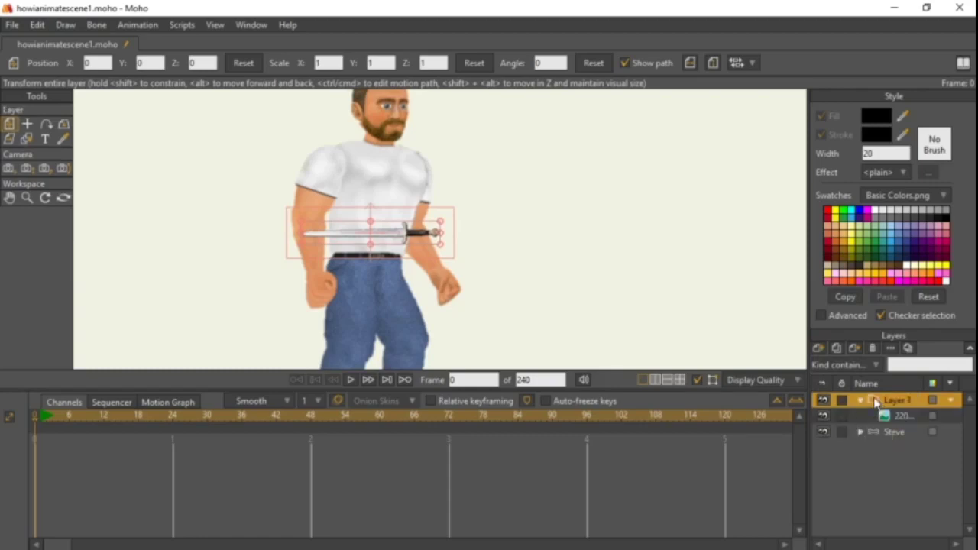
left_click(861, 403)
double_click(906, 400)
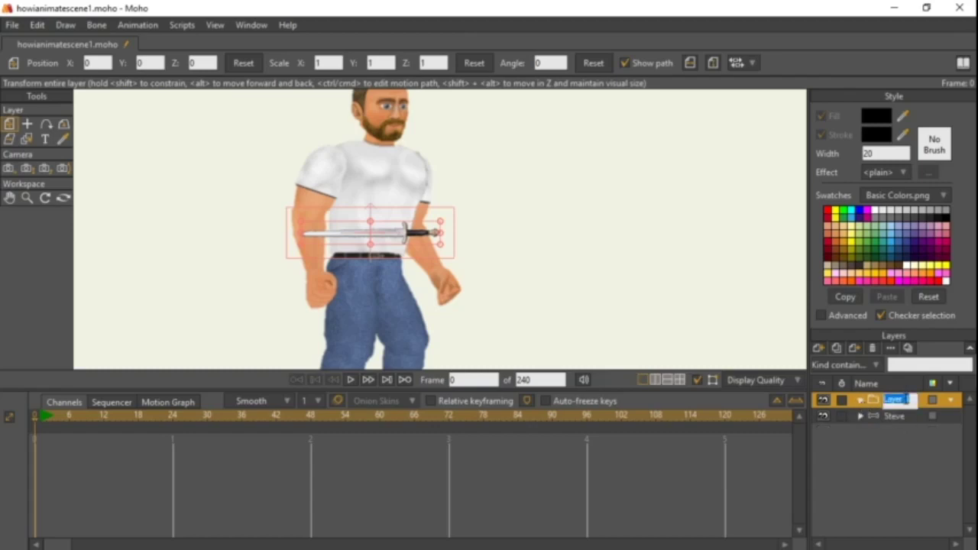
type("Swor")
type("d")
key("Return")
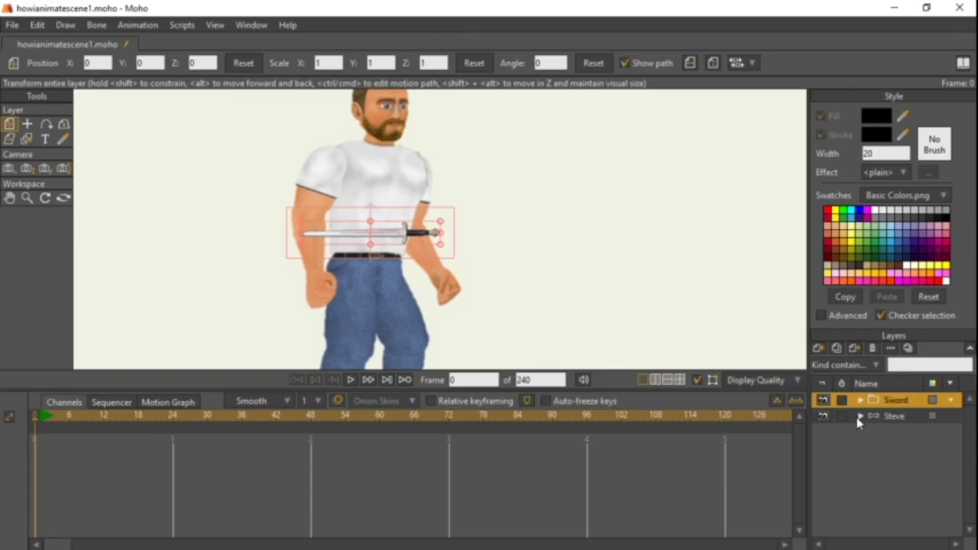
- Move the Sword group into Steve's rig, just below Body and above the B H layers
left_click(860, 416)
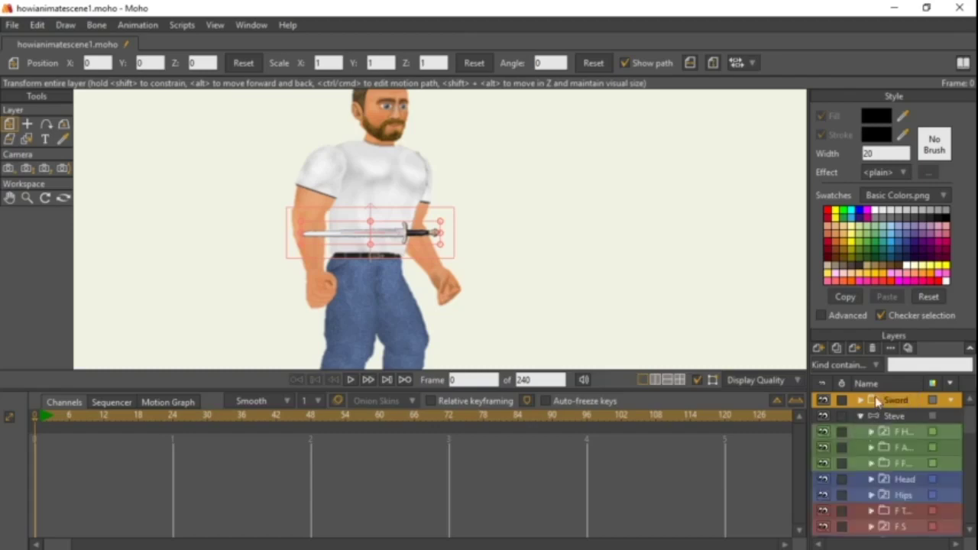
mouse_move(872, 407)
left_mouse_down()
mouse_move(873, 416)
mouse_move(882, 399)
mouse_move(872, 432)
mouse_move(870, 400)
left_mouse_up()
scroll(886, 496, "down", 2)
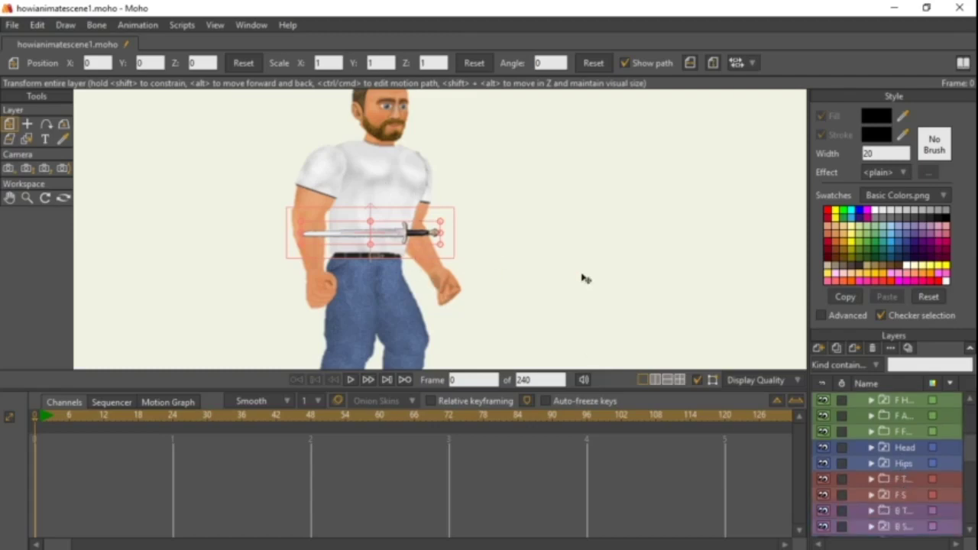
scroll(905, 464, "down", 4)
scroll(905, 474, "down", 1)
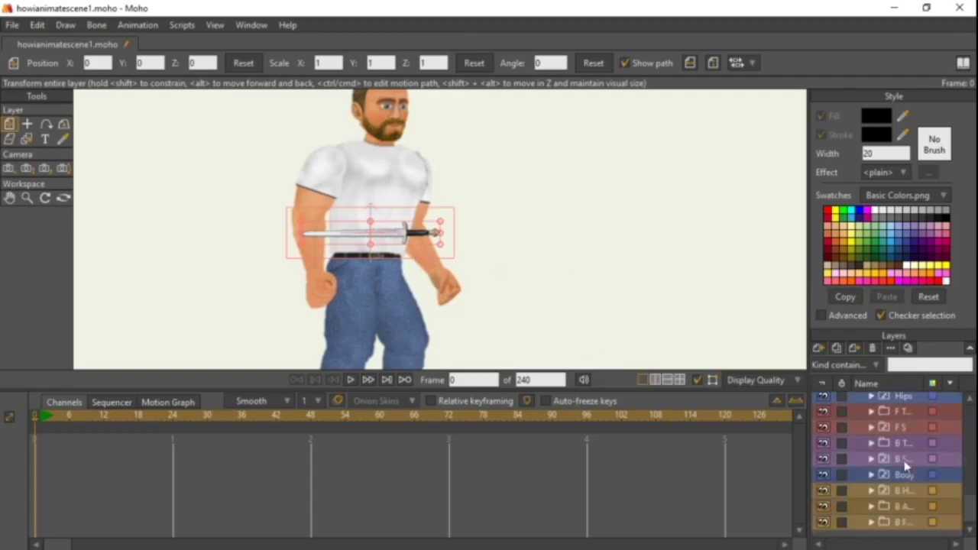
scroll(910, 487, "up", 6)
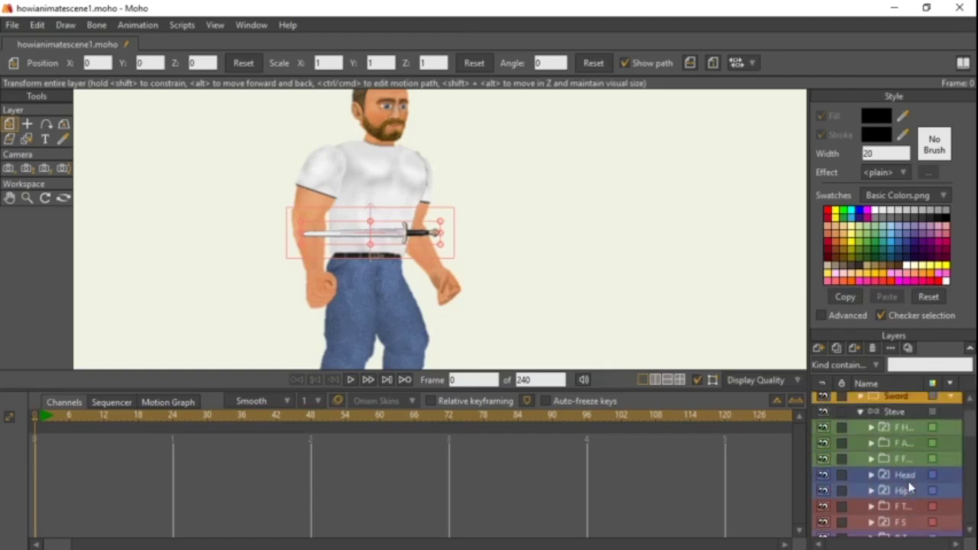
scroll(896, 527, "down", 5)
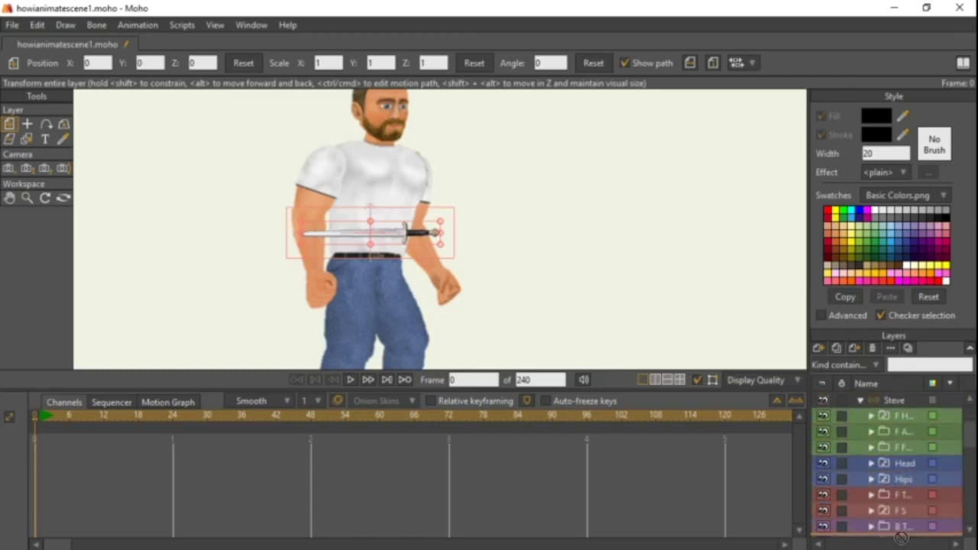
scroll(896, 535, "down", 1)
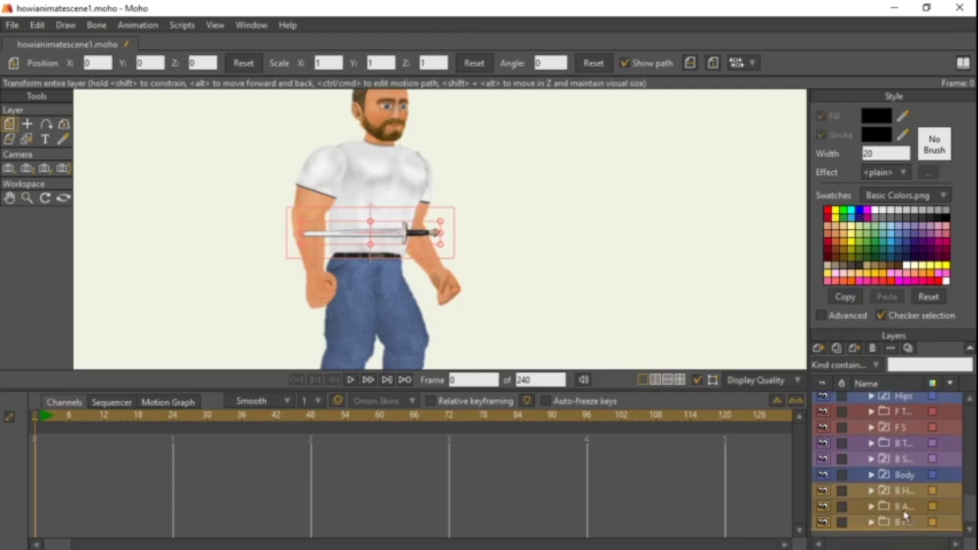
left_click_drag(904, 487, 903, 481)
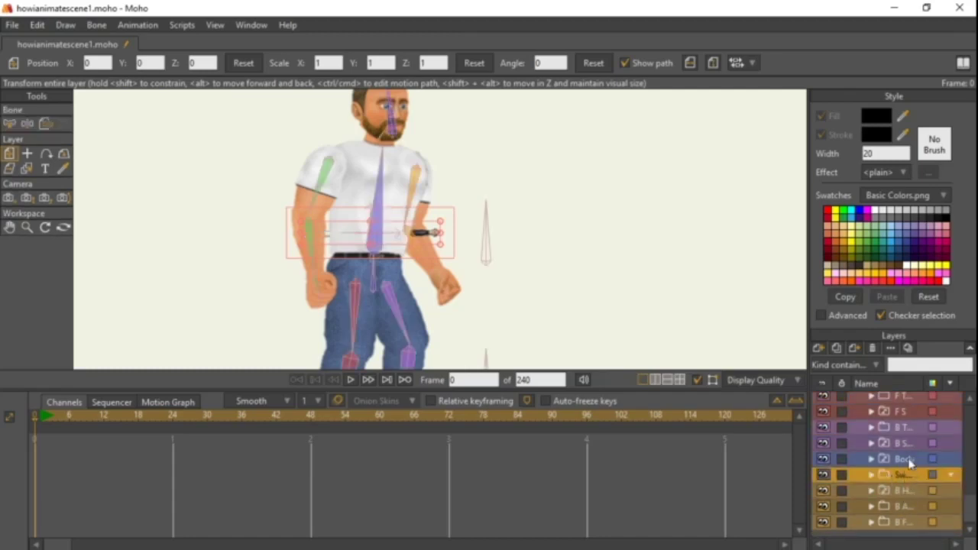
left_click(908, 461)
left_click(901, 475)
- Rotate, scale and move the sword so its grip rests in Steve's back hand (scale 1.4486, angle -144.267)
mouse_move(436, 218)
left_mouse_down()
mouse_move(416, 285)
mouse_move(365, 285)
left_mouse_up()
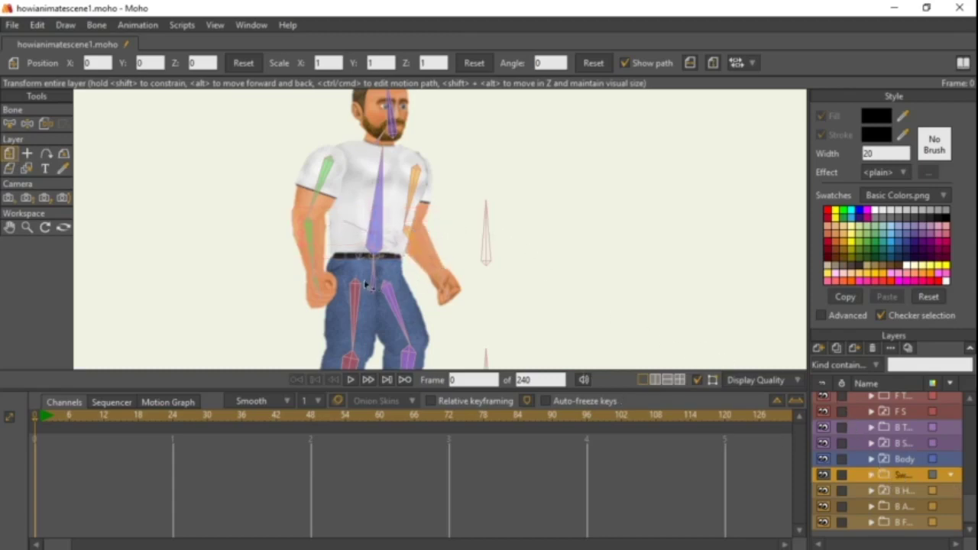
key("ctrl+z")
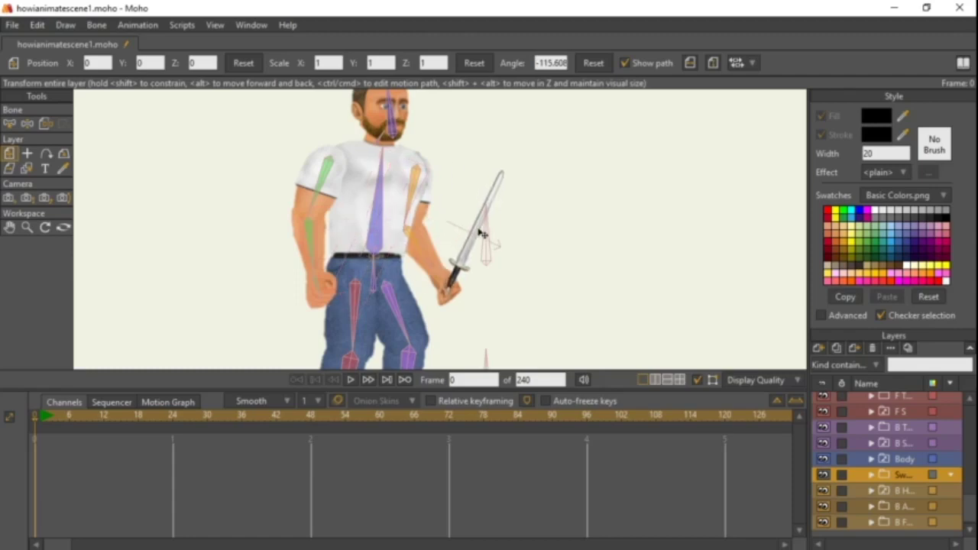
mouse_move(512, 224)
left_mouse_down()
mouse_move(569, 191)
mouse_move(607, 183)
left_mouse_up()
mouse_move(504, 250)
left_mouse_down()
mouse_move(568, 253)
mouse_move(607, 214)
mouse_move(543, 213)
left_mouse_up()
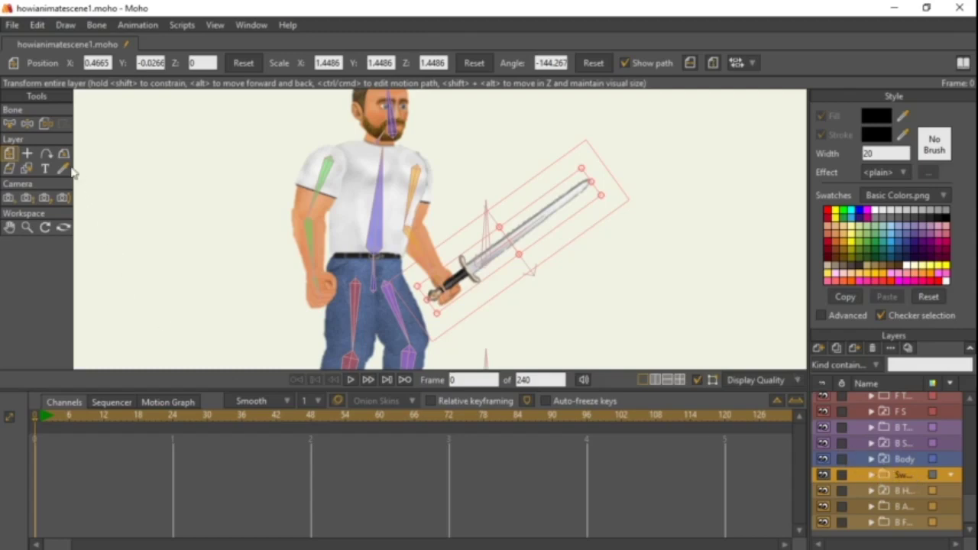
left_click(45, 124)
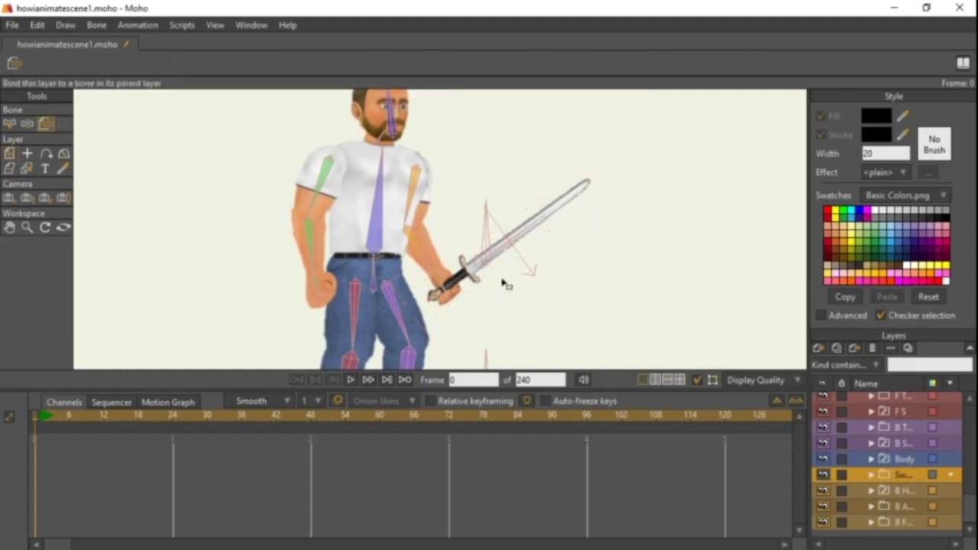
- Bind the Sword layer to Steve's back-hand bone, then review the layer order
left_click(444, 268)
scroll(886, 478, "up", 3)
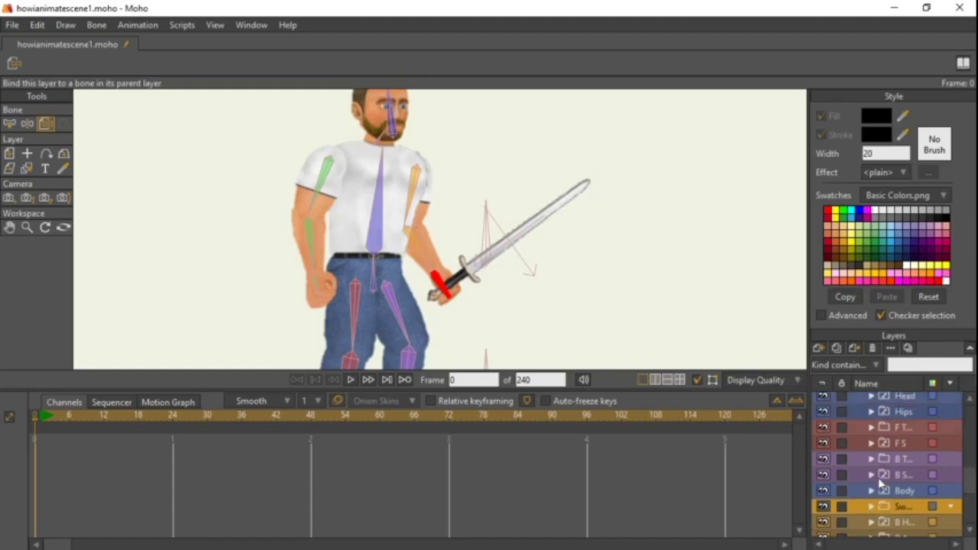
scroll(880, 483, "down", 2)
scroll(881, 483, "up", 2)
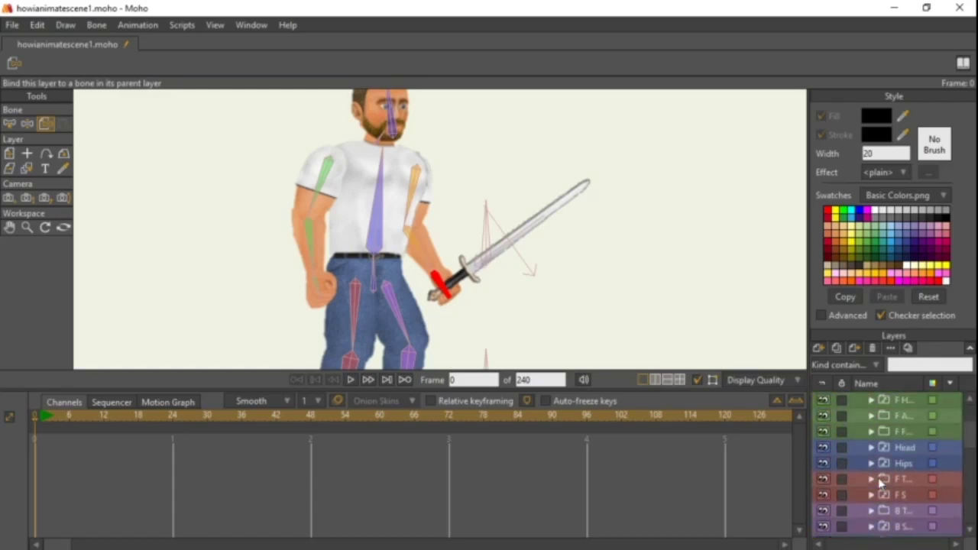
scroll(880, 481, "down", 3)
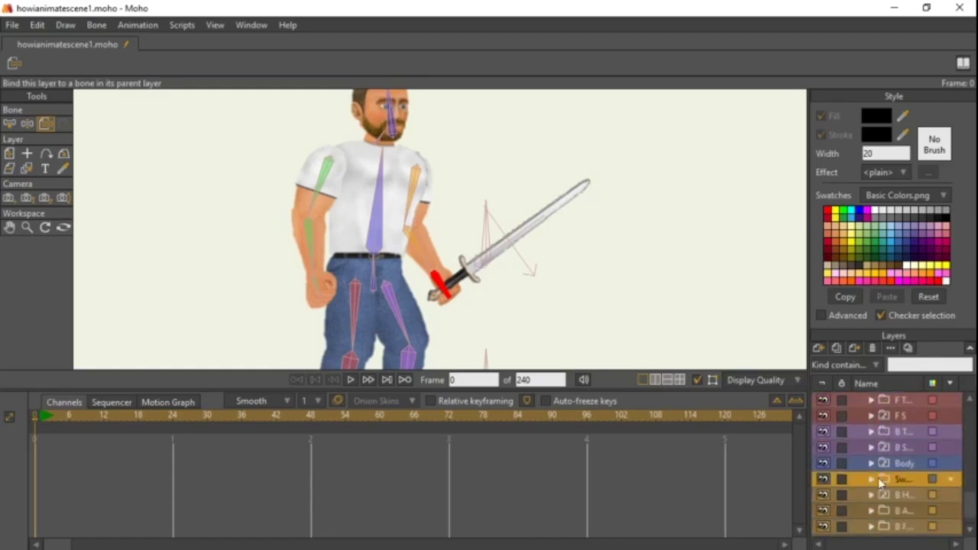
scroll(880, 481, "up", 3)
scroll(880, 481, "down", 3)
scroll(880, 482, "up", 3)
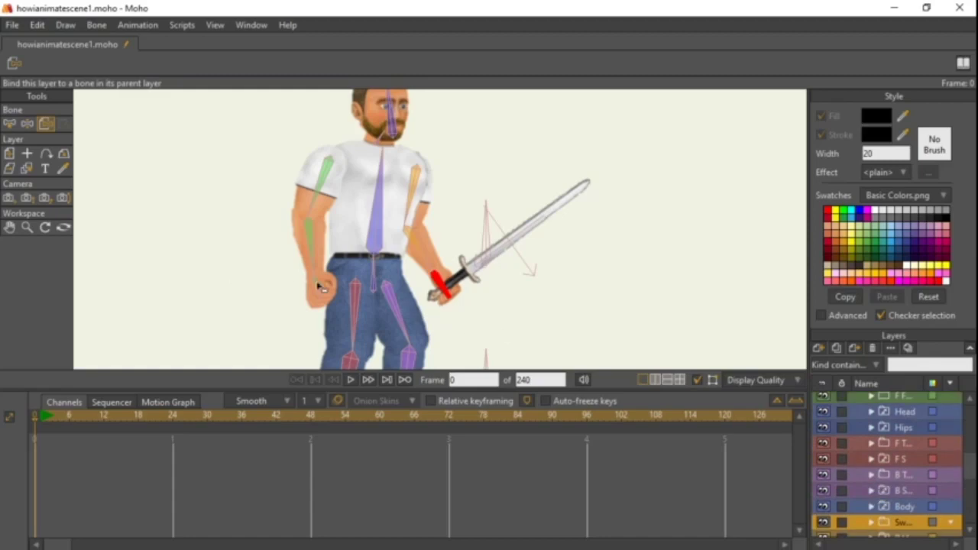
scroll(934, 457, "up", 3)
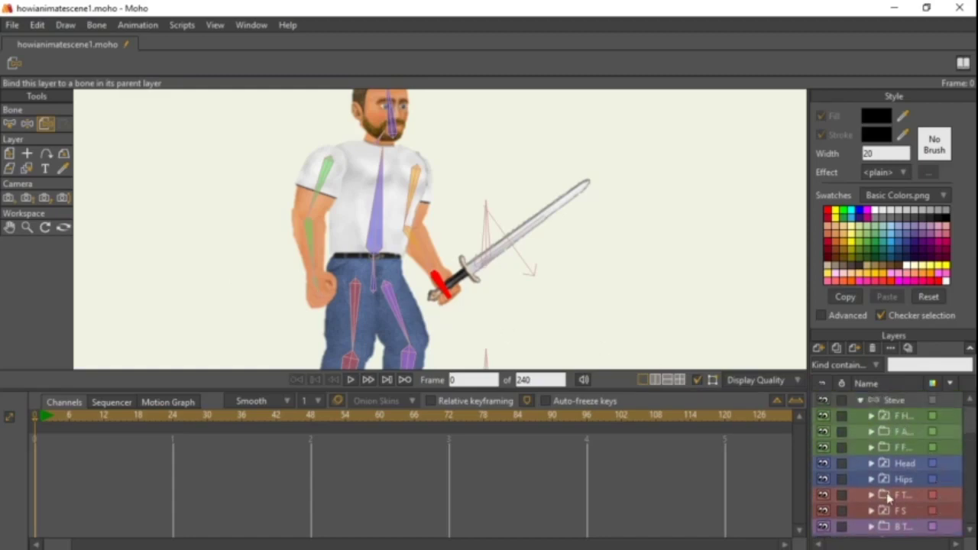
scroll(887, 492, "down", 3)
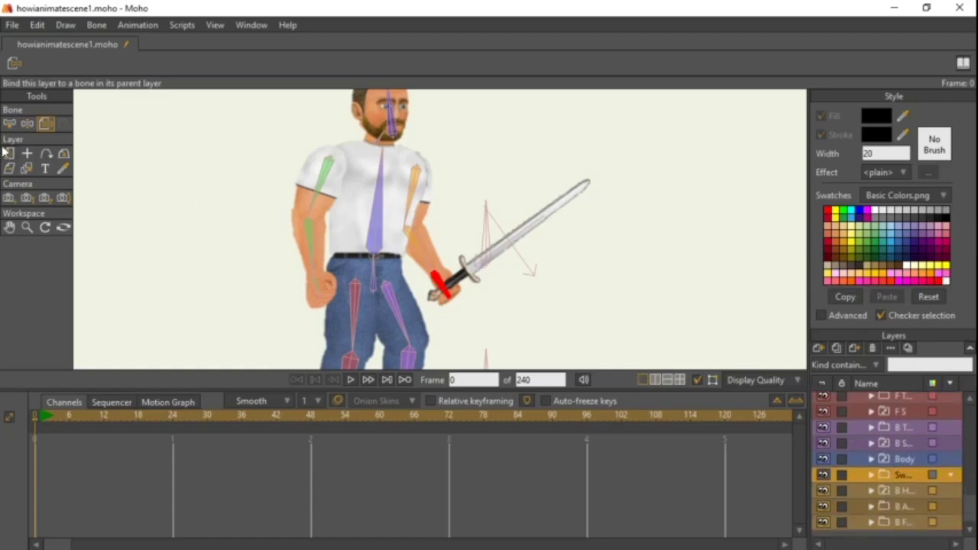
scroll(899, 447, "up", 5)
scroll(899, 394, "up", 1)
- With Manipulate Bones on Steve's rig, pose the arm so the sword is raised diagonally
left_click(898, 400)
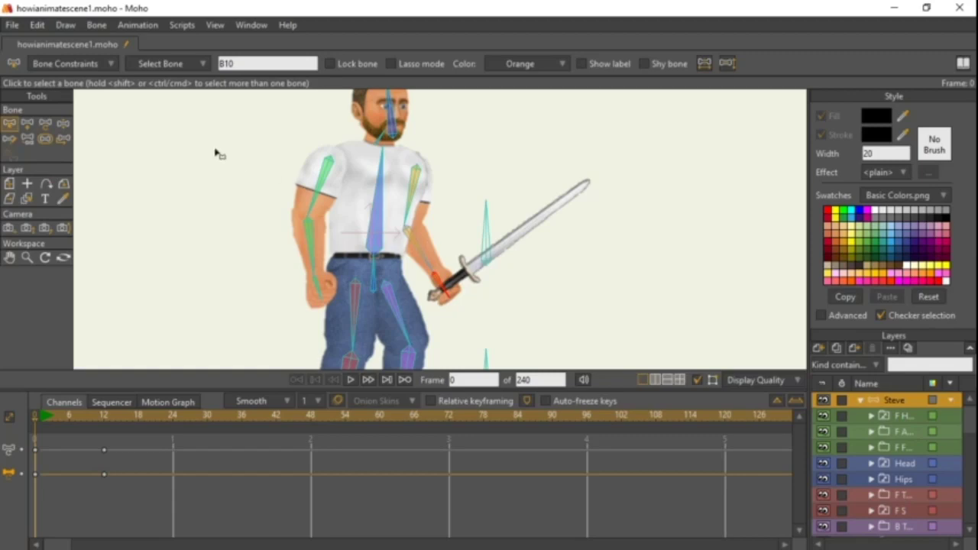
left_click(65, 128)
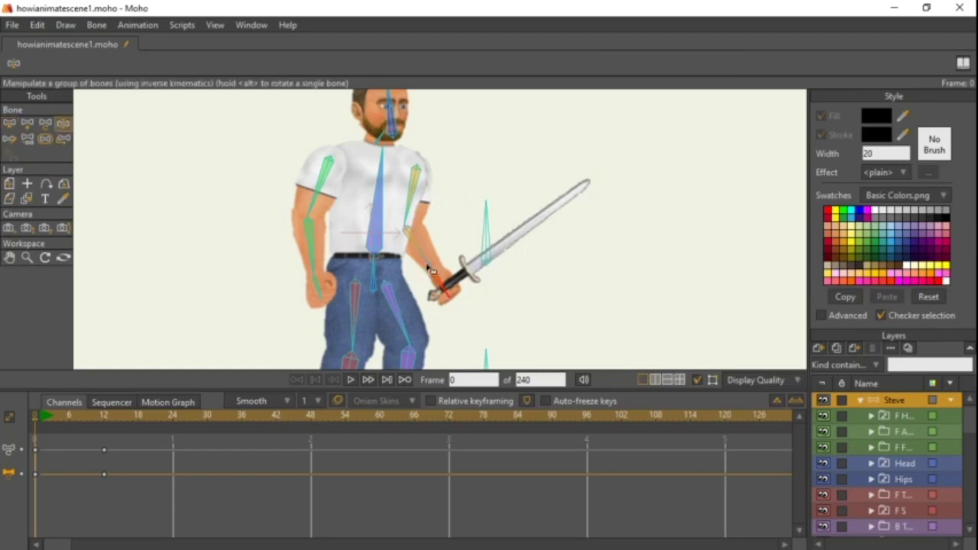
mouse_move(473, 231)
left_mouse_down()
mouse_move(481, 180)
mouse_move(511, 236)
left_mouse_up()
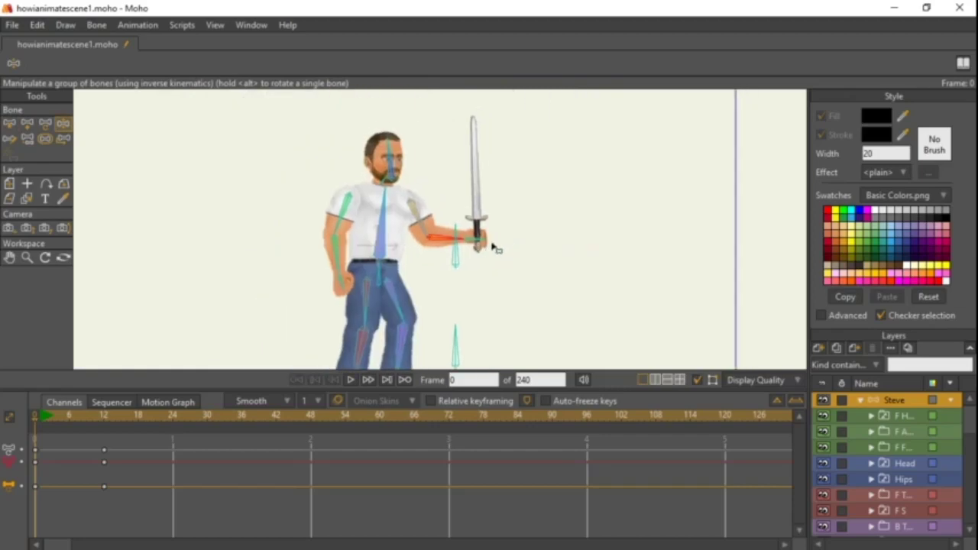
left_click(455, 243)
mouse_move(427, 221)
left_mouse_down()
mouse_move(451, 200)
mouse_move(465, 214)
mouse_move(439, 206)
mouse_move(405, 235)
left_mouse_up()
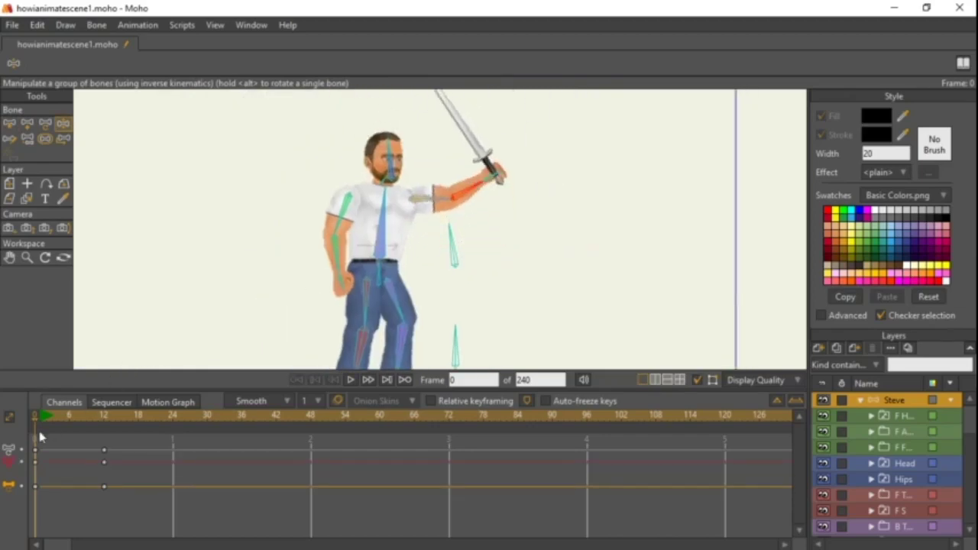
- At frame 24, swing the arm down so the sword is horizontal, then scrub to preview the swing
left_click_drag(36, 417, 107, 419)
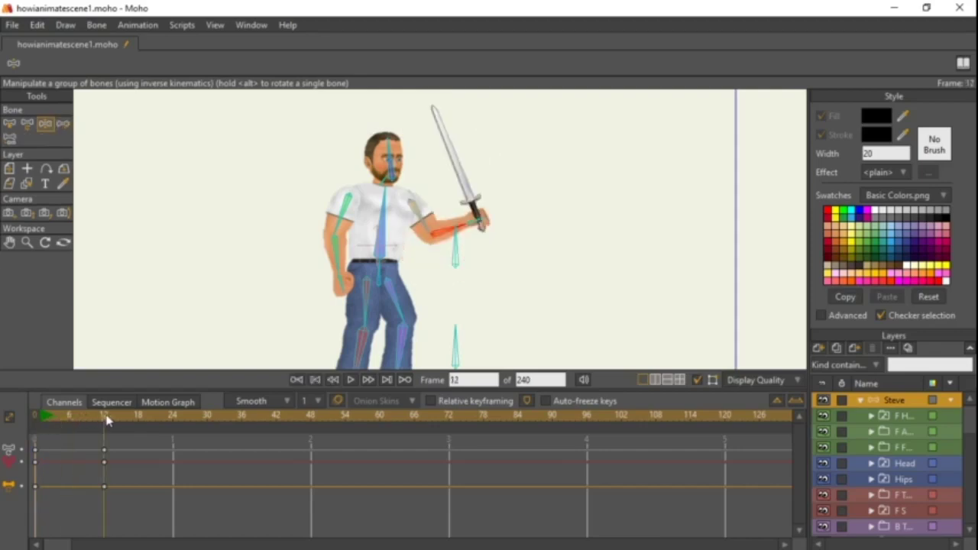
left_click(173, 419)
mouse_move(426, 228)
left_mouse_down()
mouse_move(497, 214)
mouse_move(466, 266)
left_mouse_up()
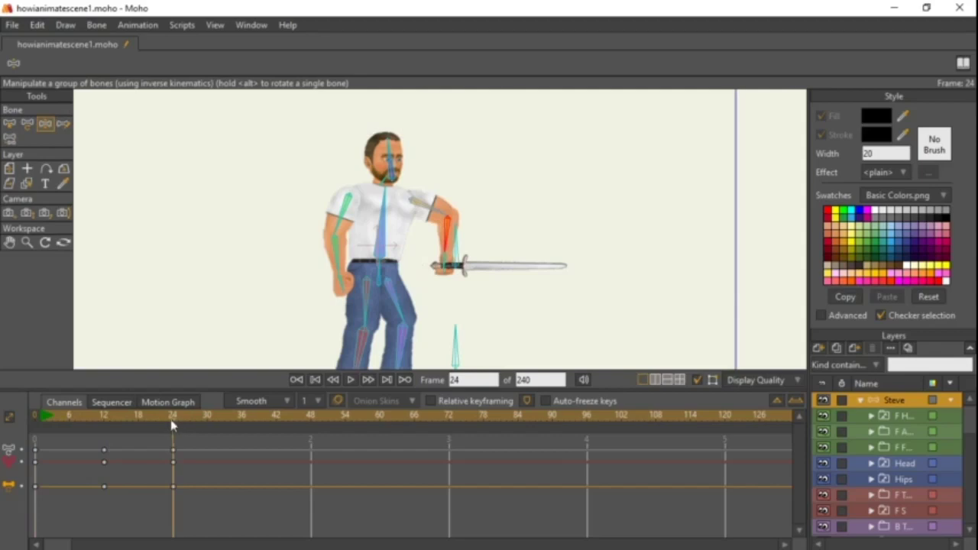
mouse_move(172, 425)
left_mouse_down()
mouse_move(81, 418)
mouse_move(190, 425)
mouse_move(76, 429)
mouse_move(144, 421)
left_mouse_up()
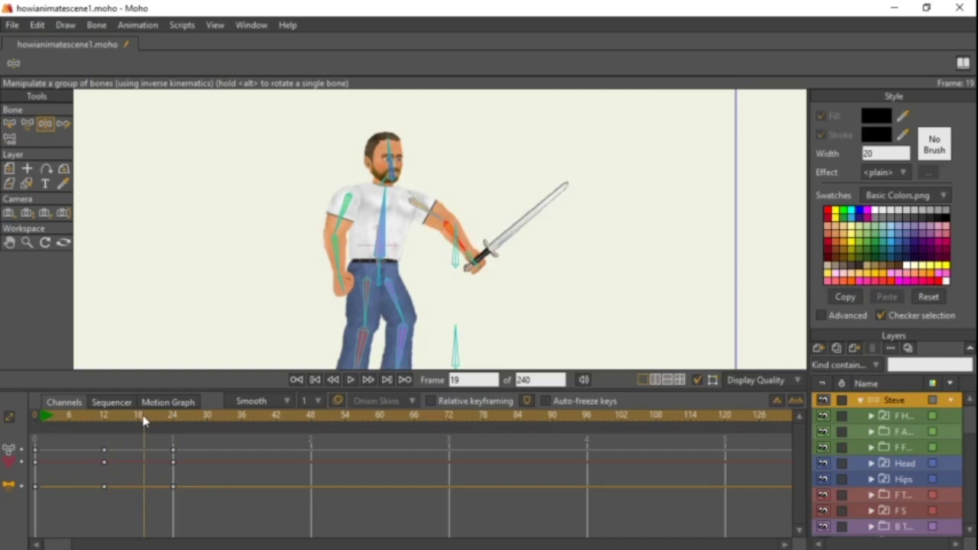
mouse_move(144, 420)
left_mouse_down()
mouse_move(204, 411)
mouse_move(75, 420)
mouse_move(87, 430)
mouse_move(158, 425)
mouse_move(69, 432)
mouse_move(136, 424)
left_mouse_up()
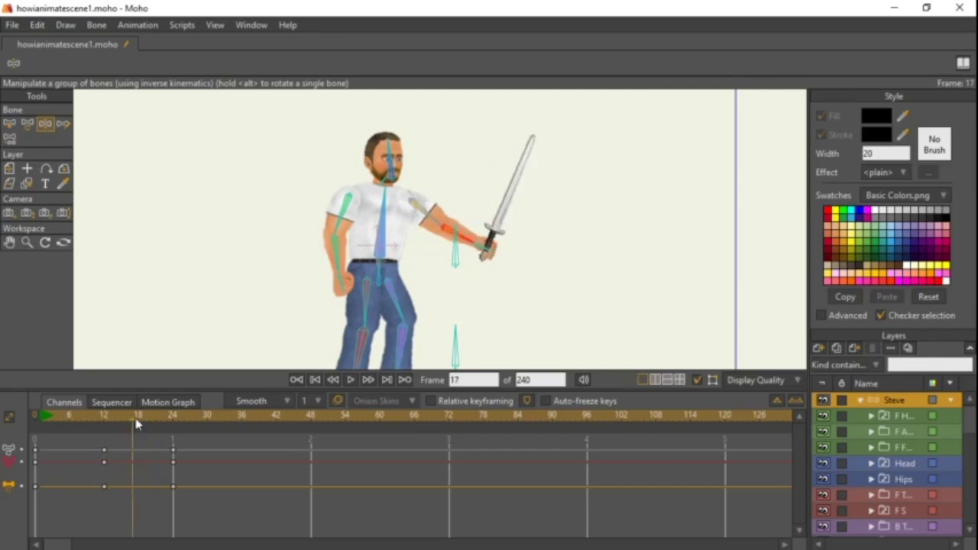
mouse_move(136, 425)
left_mouse_down()
mouse_move(171, 419)
mouse_move(96, 430)
mouse_move(104, 431)
left_mouse_up()
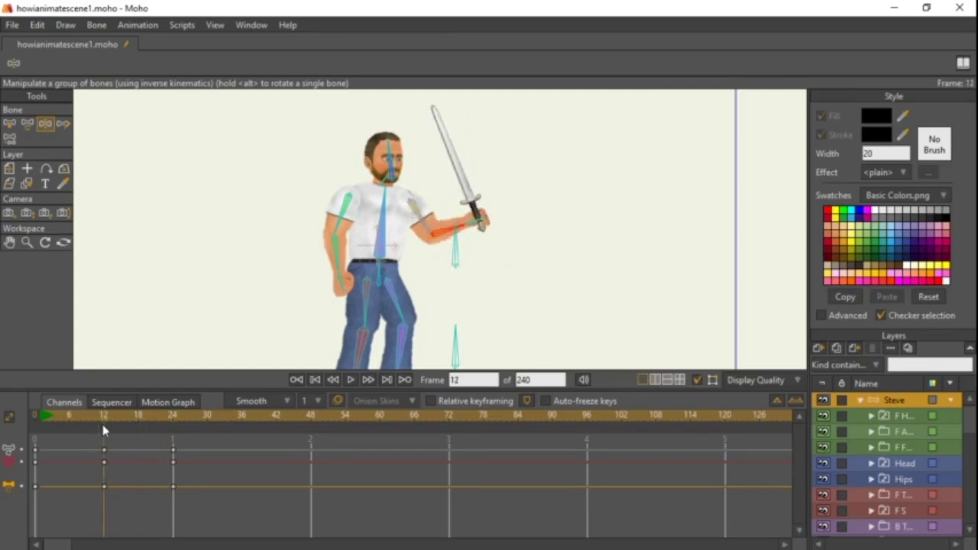